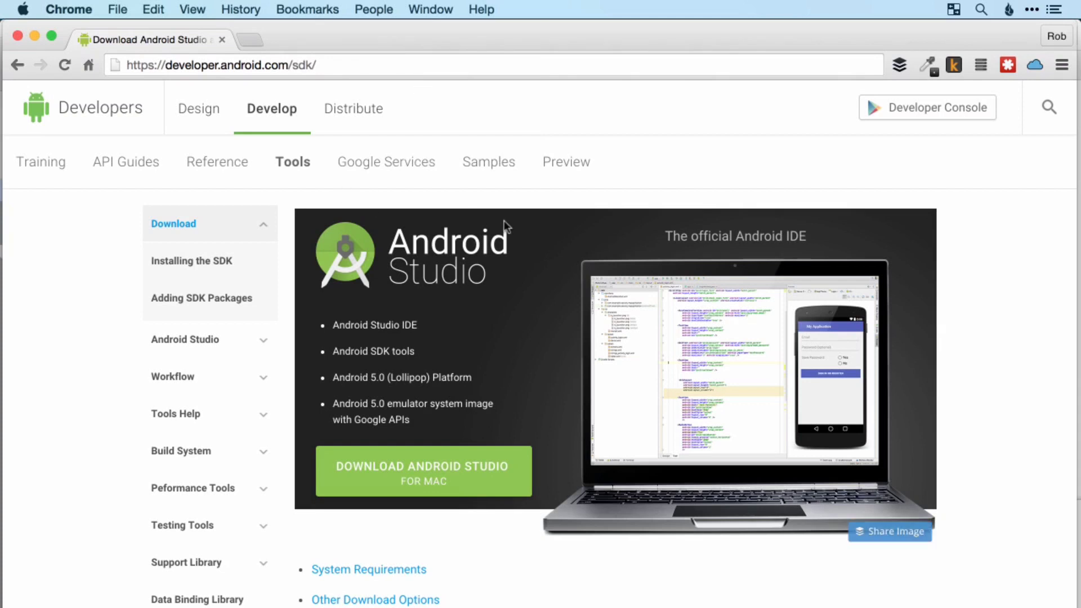
# Look over the Android Studio feature overview, and request the Android Studio download for Mac
pyautogui.scroll(-4, 669, 365)
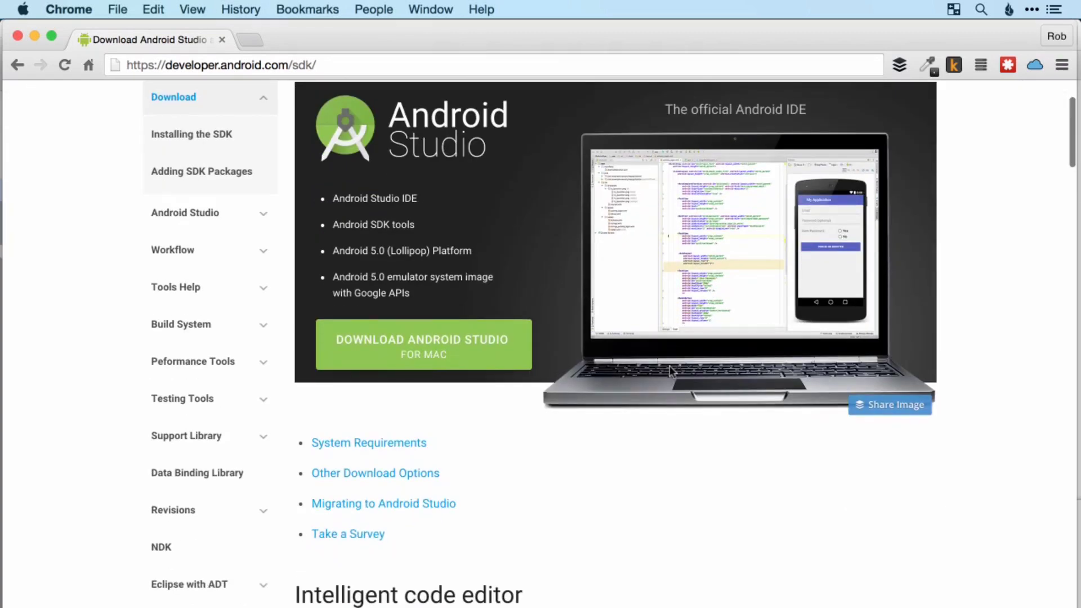
pyautogui.scroll(-10, 670, 369)
pyautogui.scroll(-15, 669, 371)
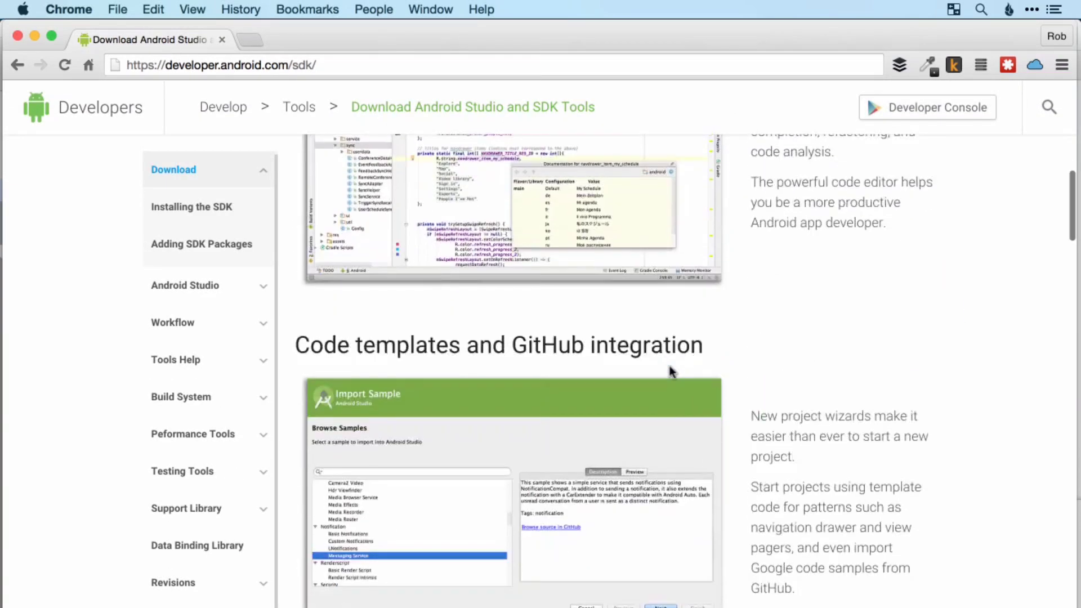
pyautogui.scroll(-20, 669, 372)
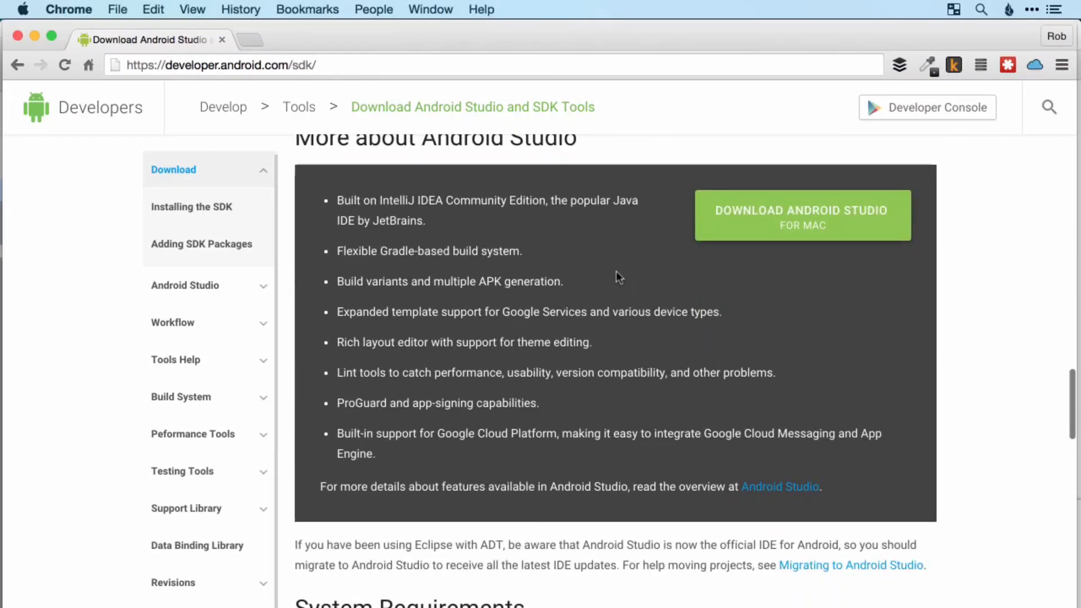
pyautogui.scroll(20, 497, 437)
pyautogui.scroll(15, 610, 256)
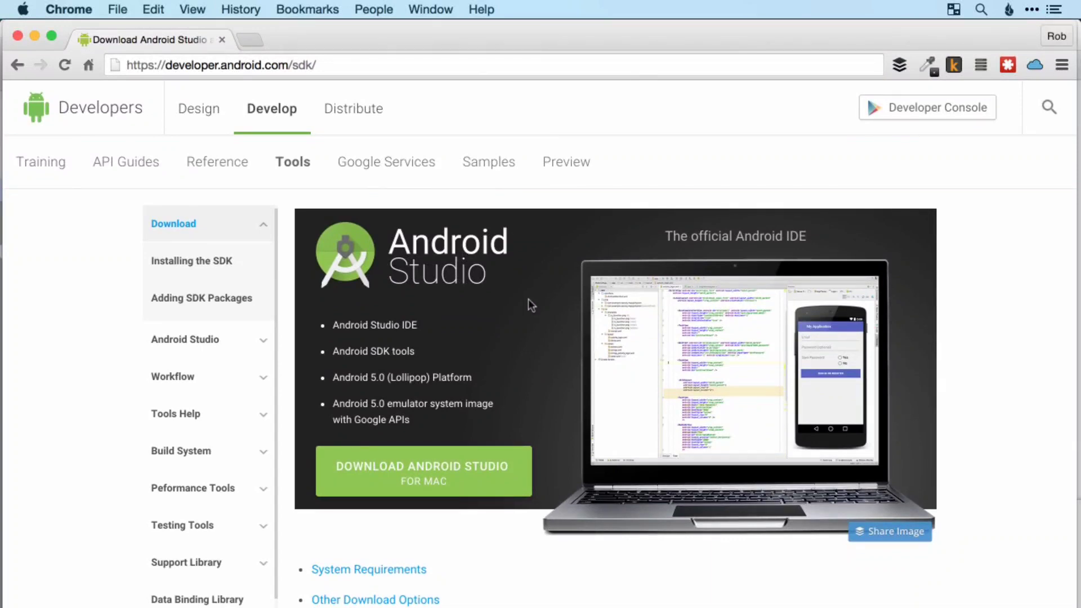
pyautogui.scroll(-3, 478, 296)
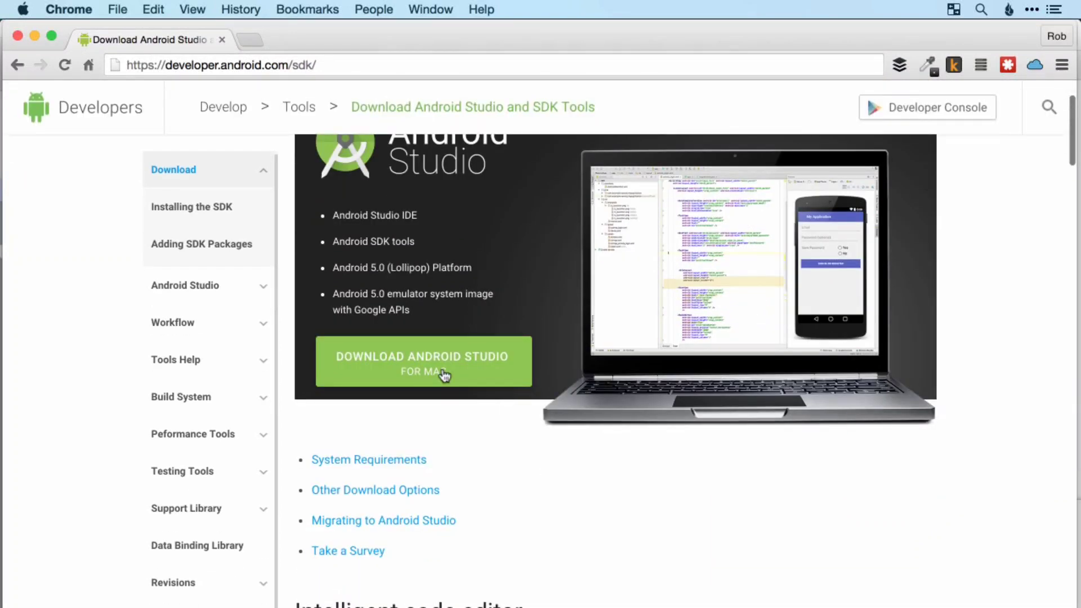
pyautogui.click(363, 366)
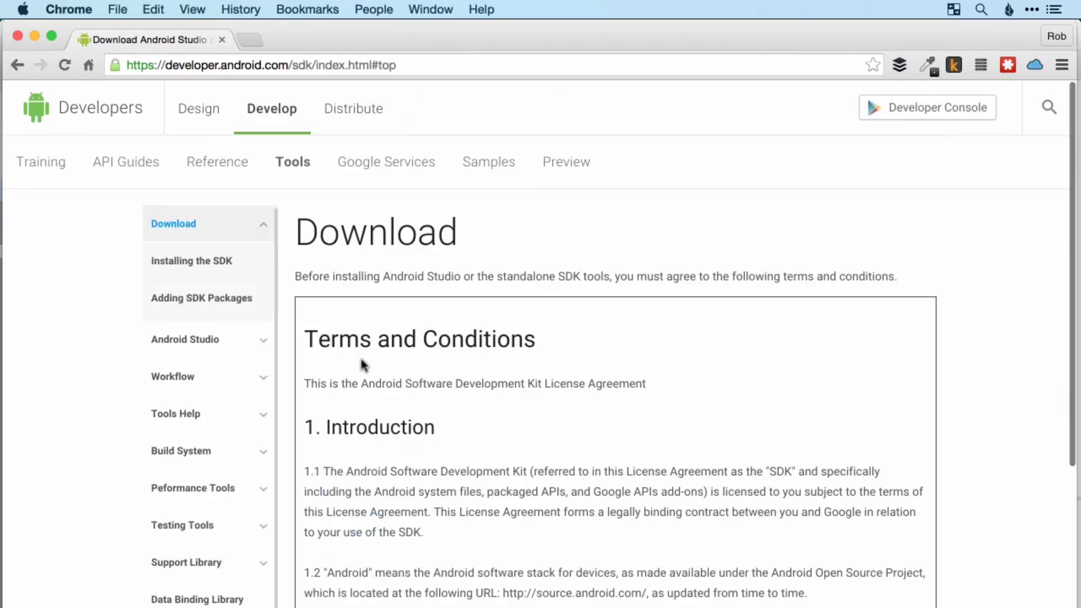
# Agree to the terms and conditions, and download the Android Studio for Mac installer to the Downloads folder
pyautogui.scroll(-5, 1003, 293)
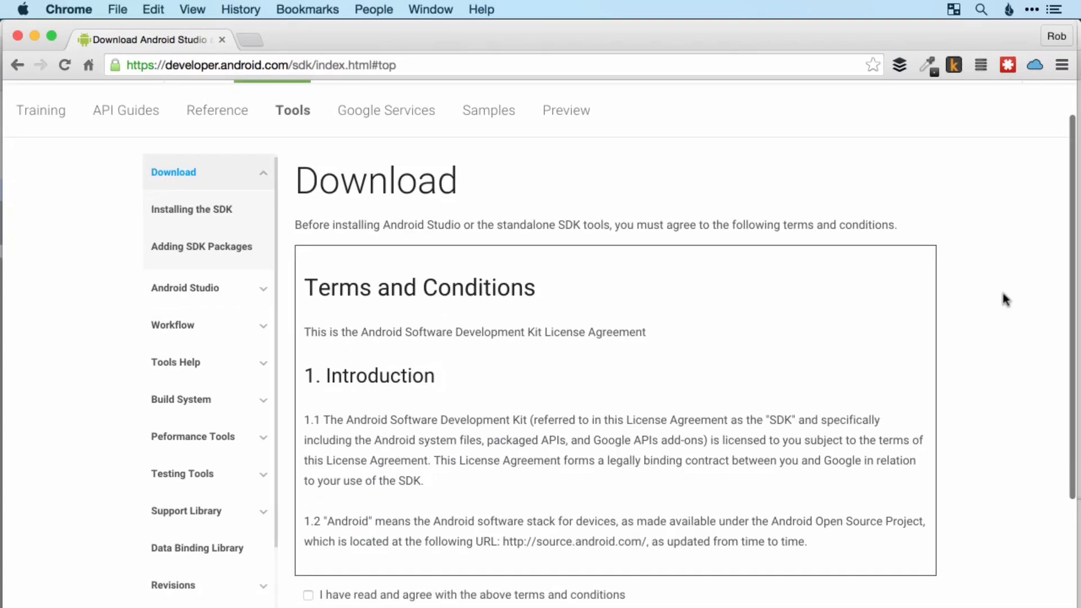
pyautogui.click(309, 346)
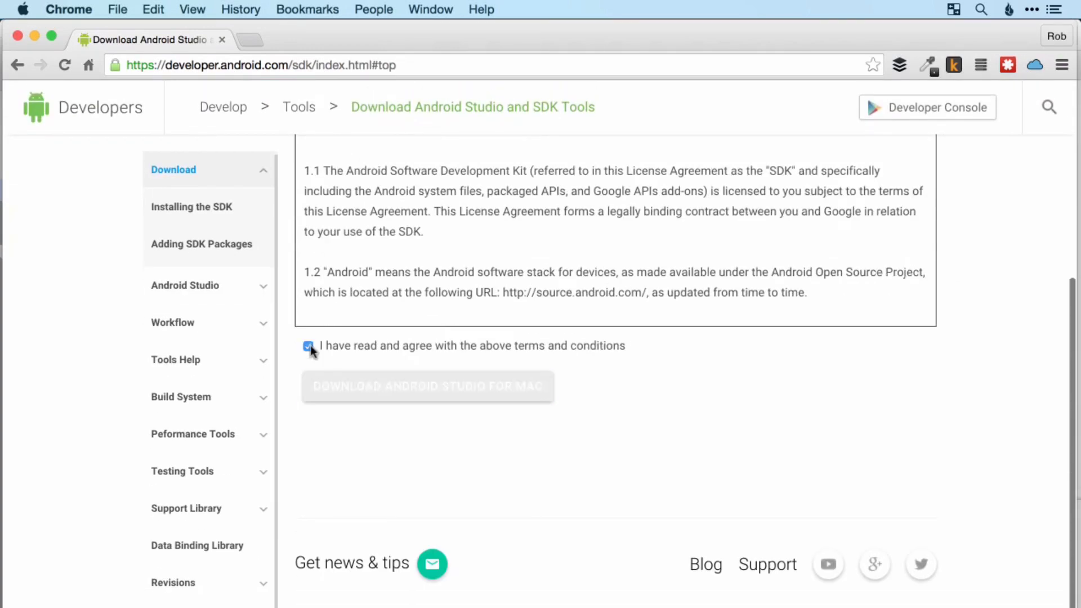
pyautogui.scroll(-1, 644, 394)
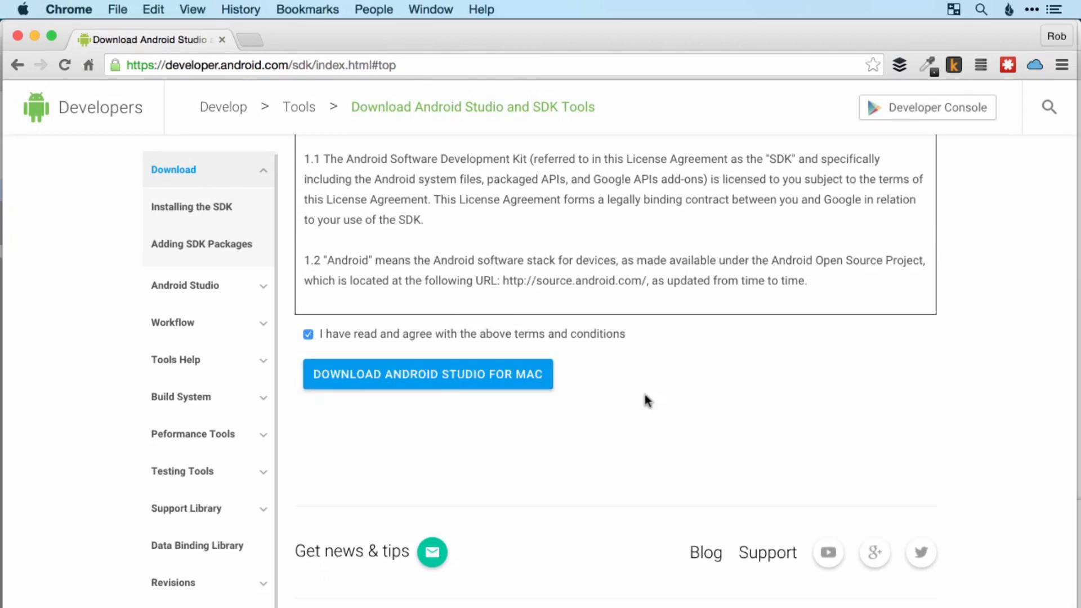
pyautogui.click(401, 376)
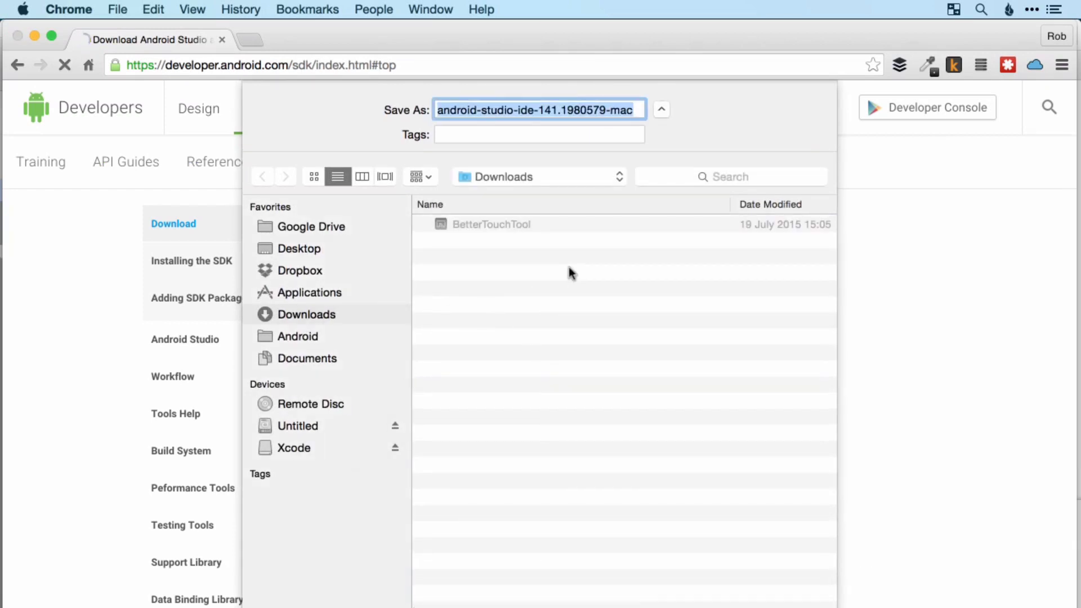
pyautogui.press('Return')
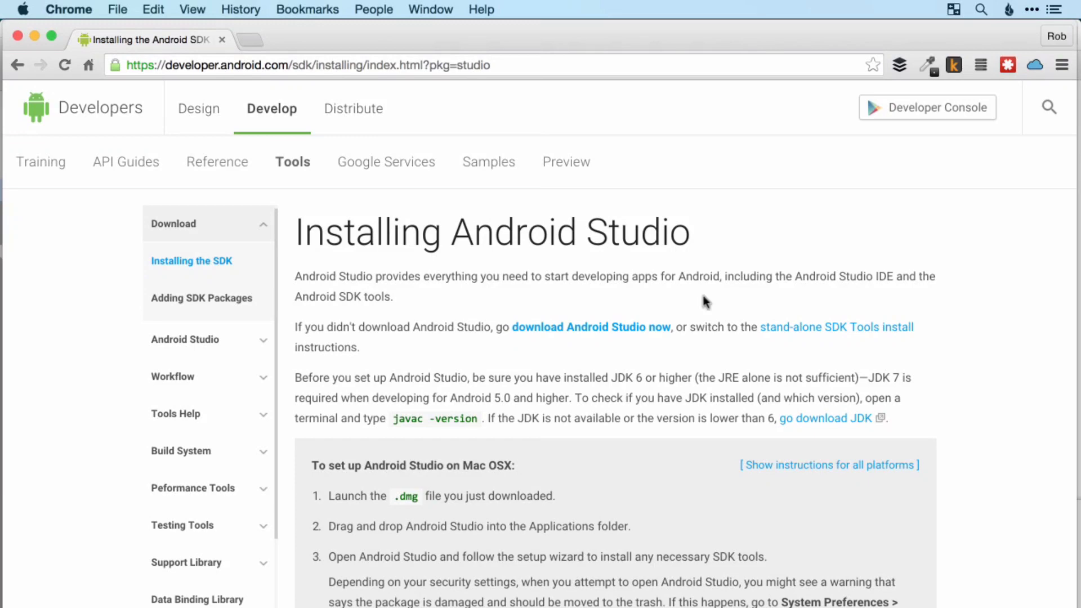
# Switch to Finder and open the downloaded disk image android-studio-ide-141.1980579-mac.dmg in the Downloads folder
pyautogui.press('super+Tab')
pyautogui.press('super+Tab')
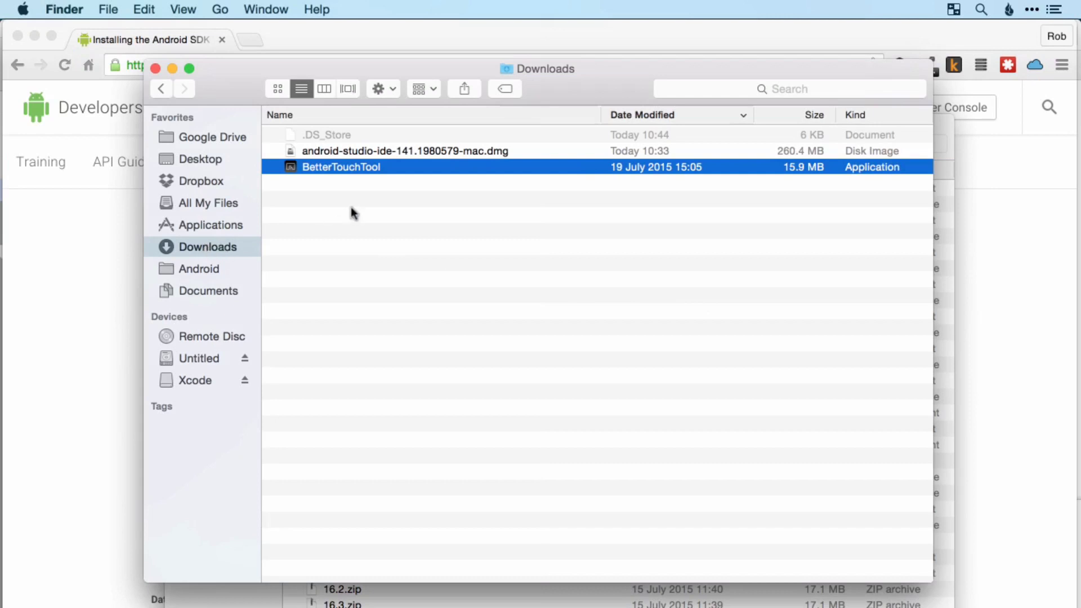
pyautogui.click(427, 150)
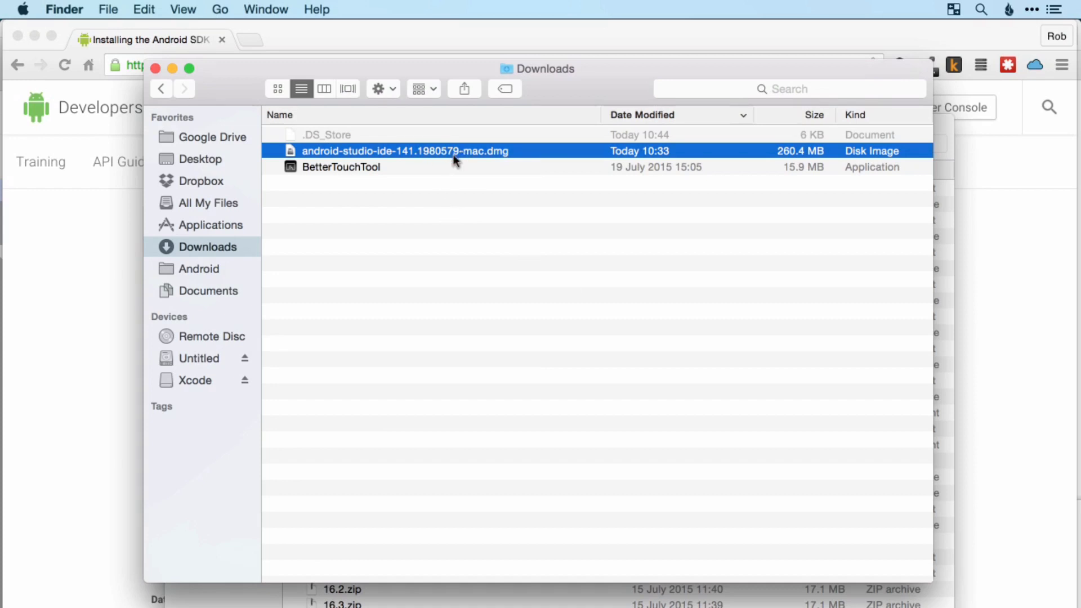
pyautogui.click(760, 429)
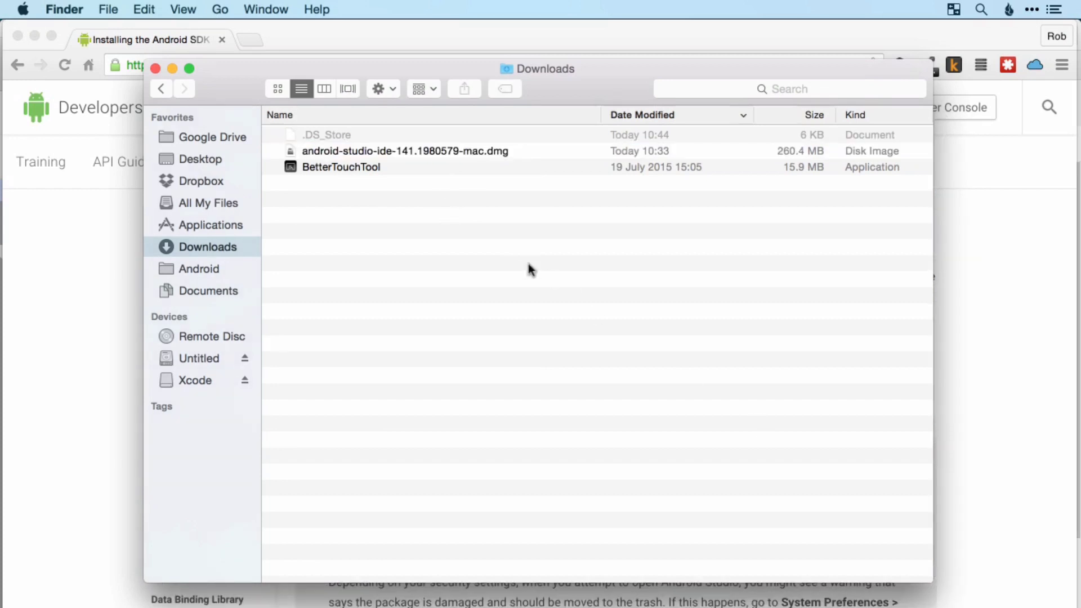
pyautogui.doubleClick(433, 152)
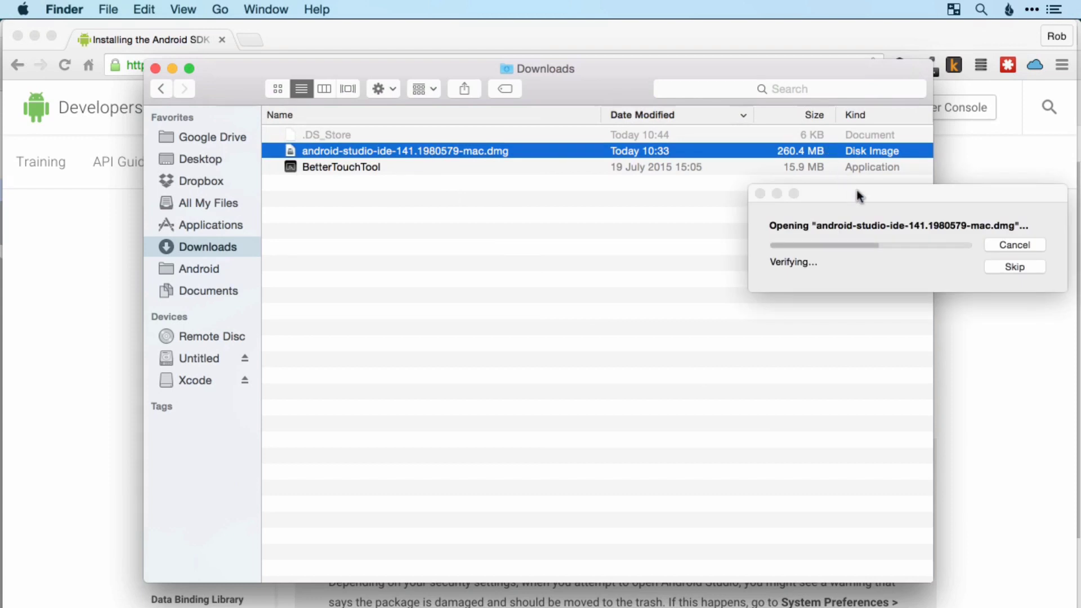
pyautogui.moveTo(857, 191); pyautogui.dragTo(543, 240)
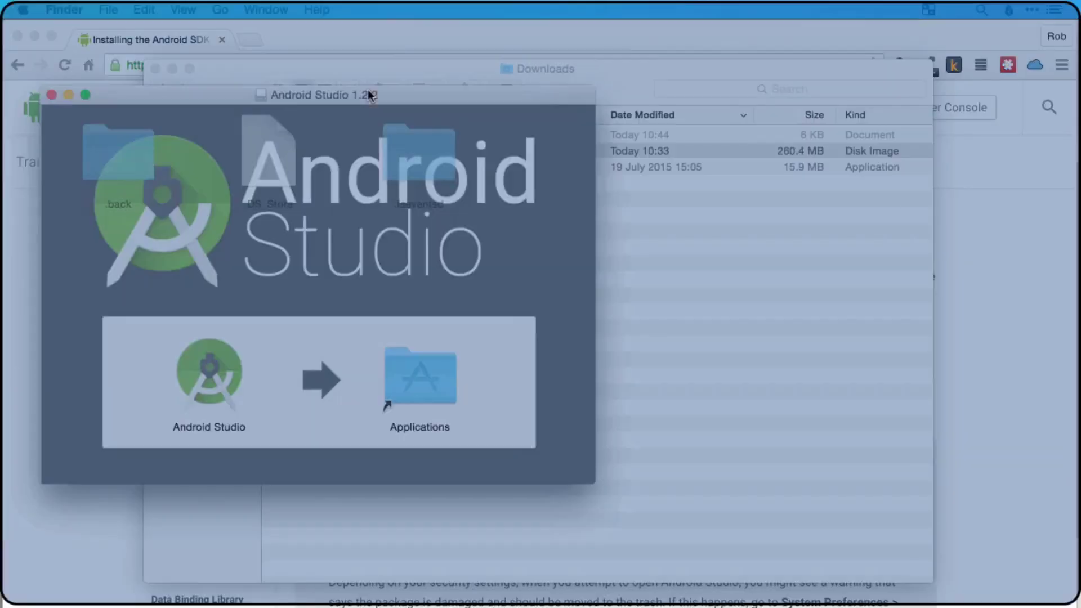
# Install Android Studio by copying it from the mounted disk image into the Applications folder
pyautogui.moveTo(369, 94); pyautogui.dragTo(632, 142)
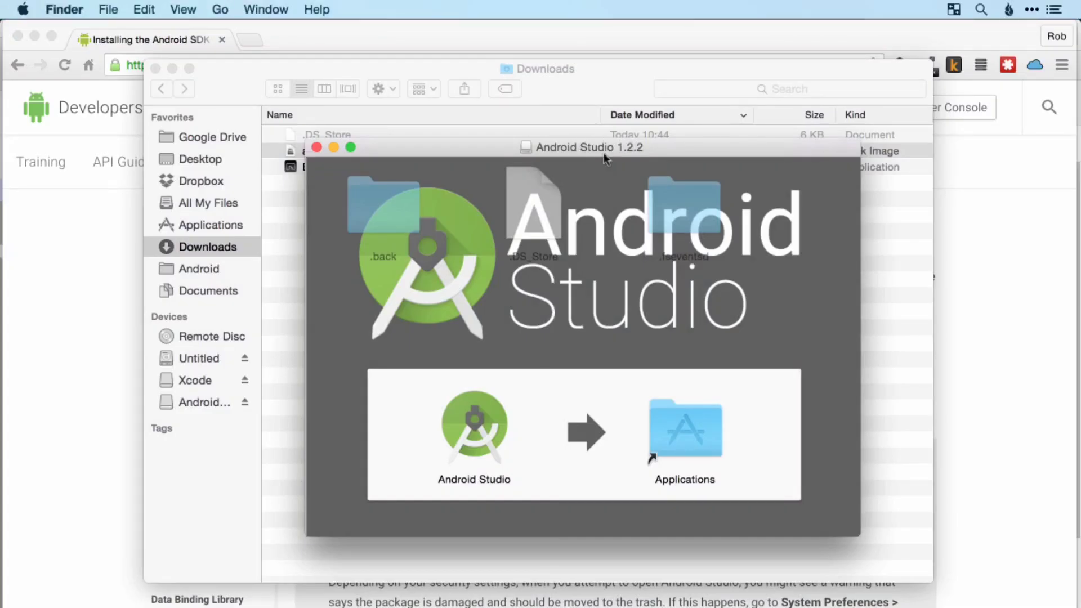
pyautogui.click(477, 427)
pyautogui.moveTo(477, 430); pyautogui.dragTo(686, 430)
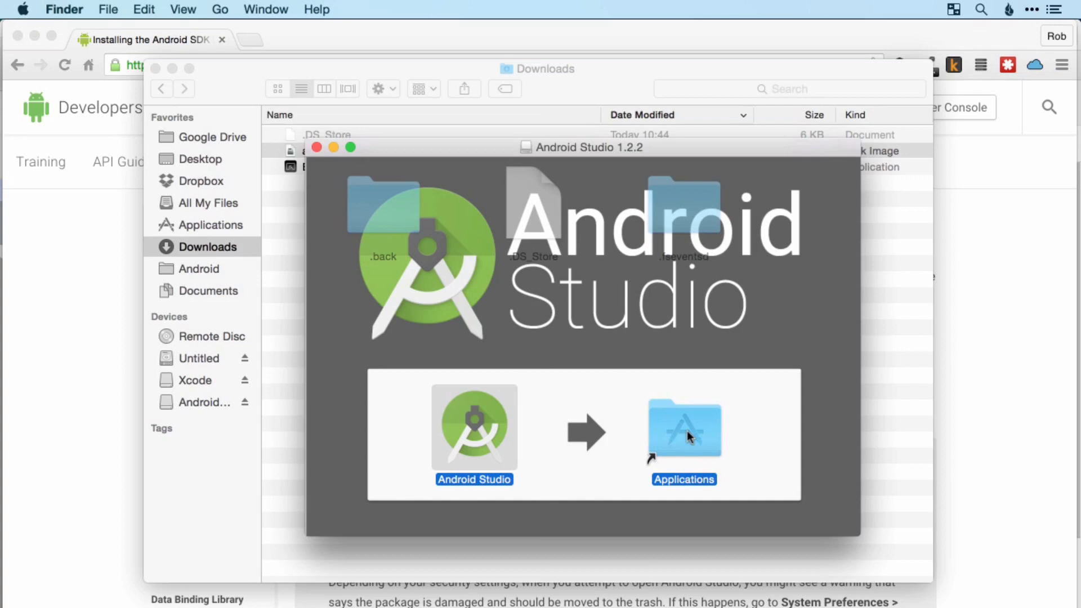
pyautogui.moveTo(687, 430); pyautogui.dragTo(687, 431)
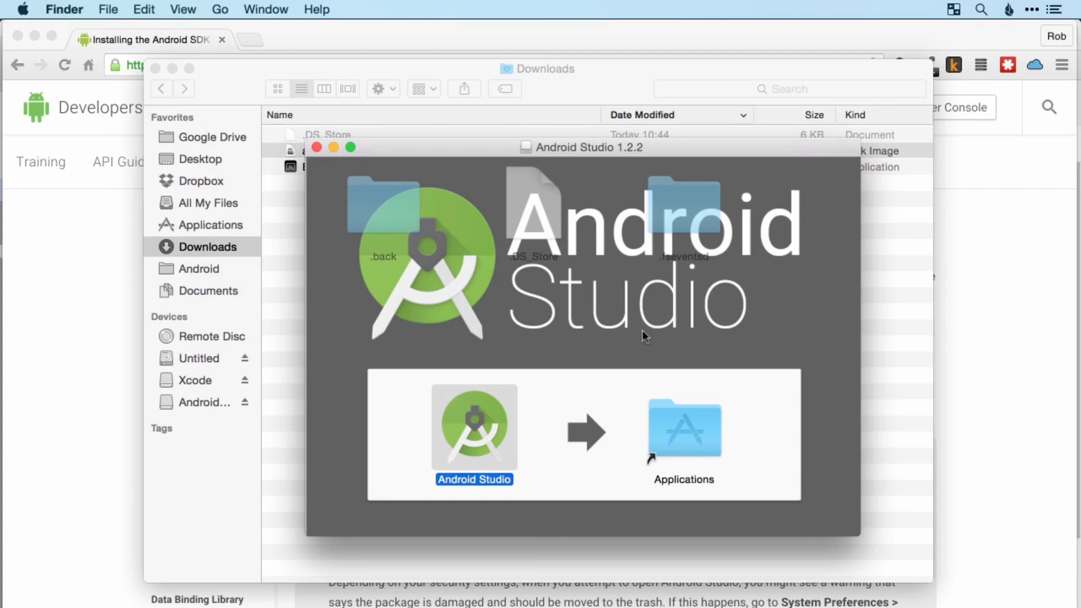
# Find Android Studio with a Spotlight search for "an" and launch it
pyautogui.press('super+space')
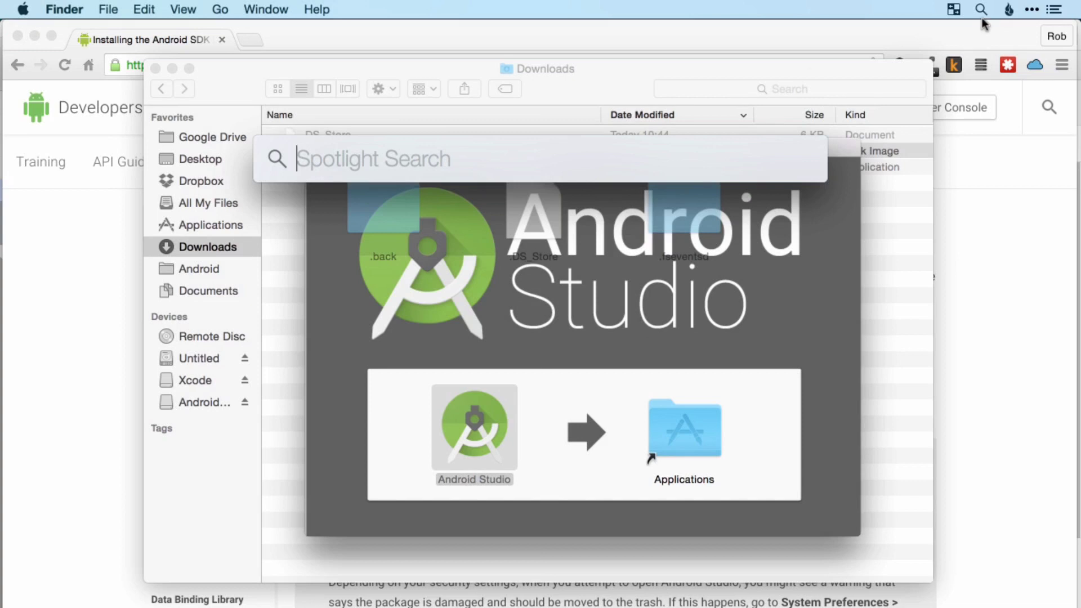
pyautogui.write('an')
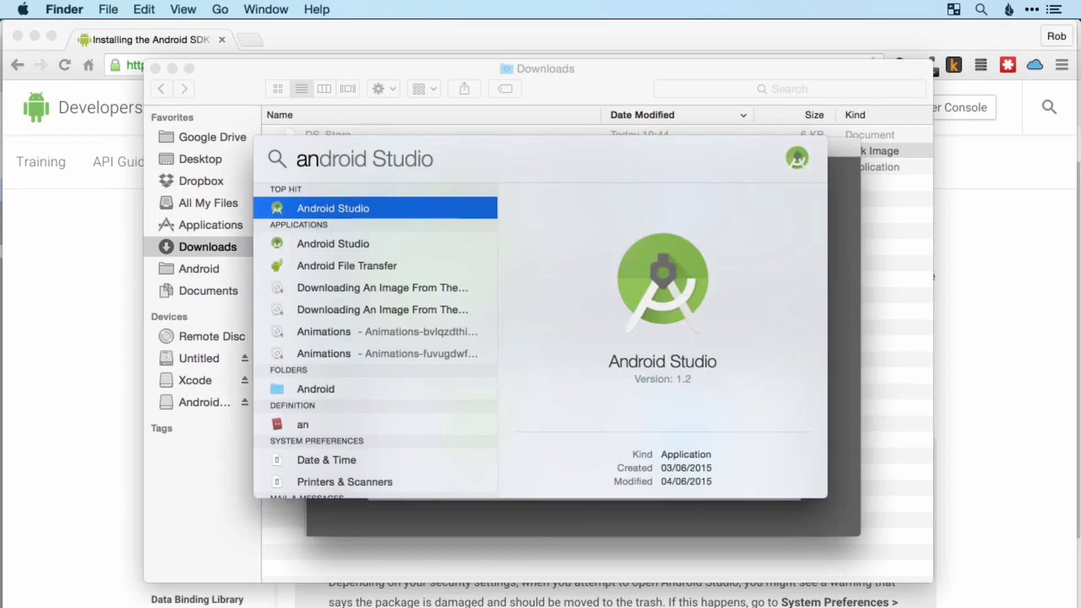
pyautogui.press('Return')
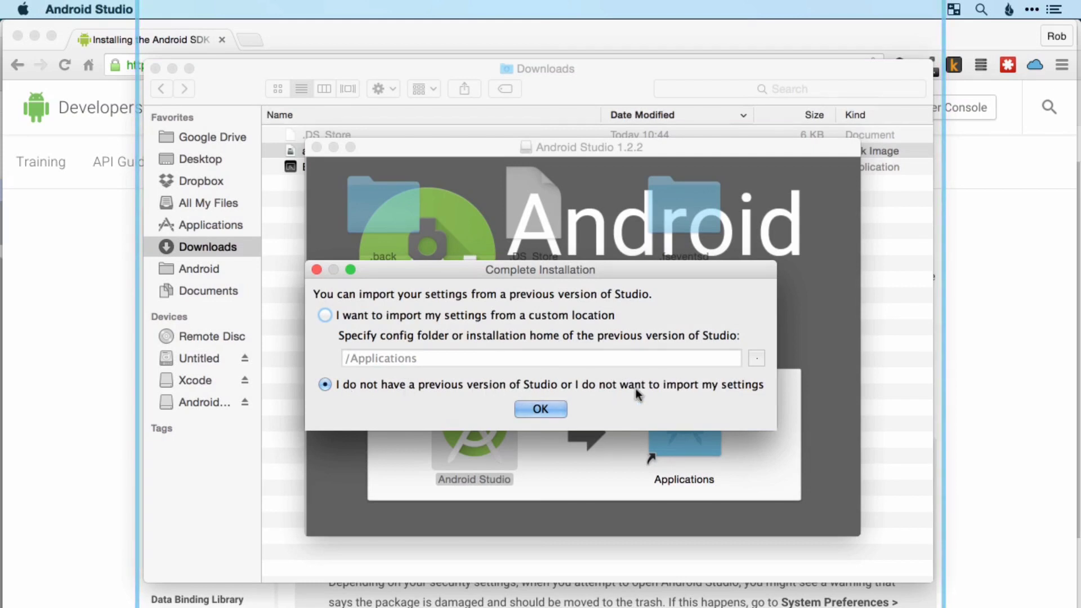
# Skip importing settings from a previous version, and choose the Standard install type in the setup wizard
pyautogui.click(542, 409)
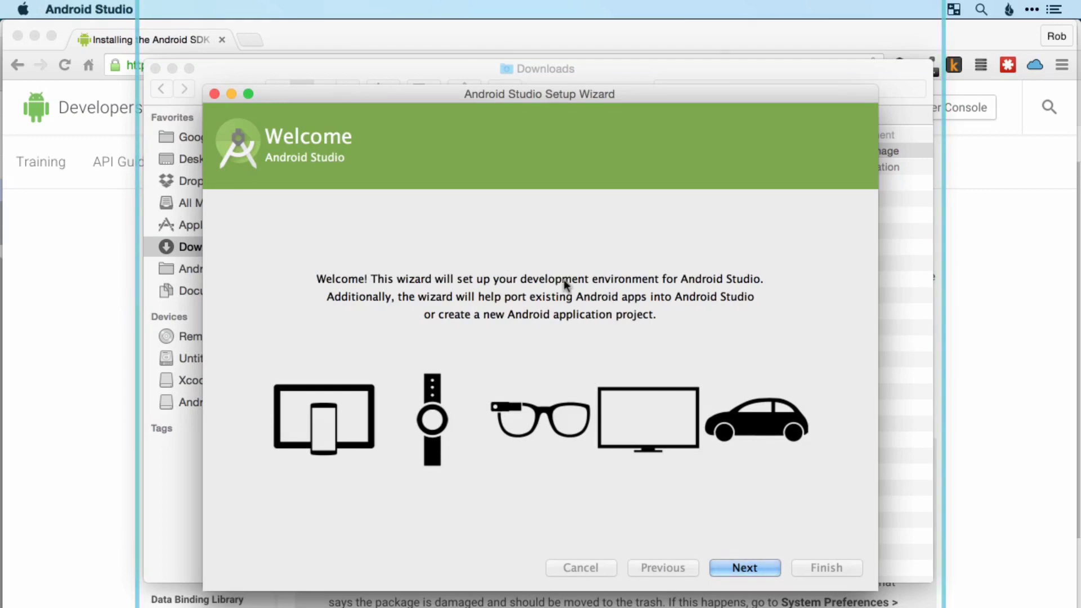
pyautogui.click(754, 567)
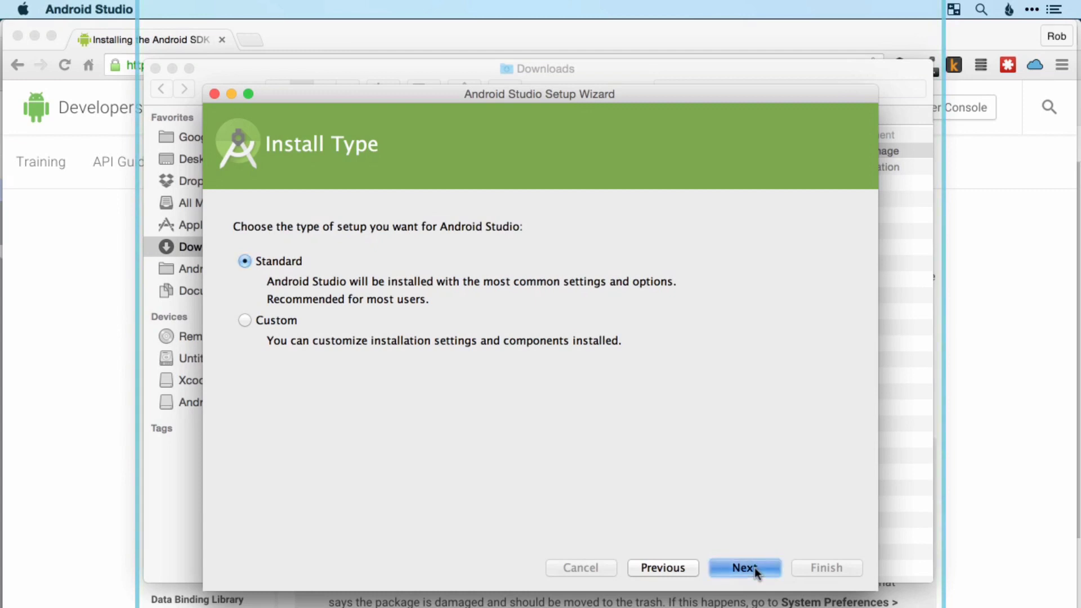
pyautogui.click(754, 567)
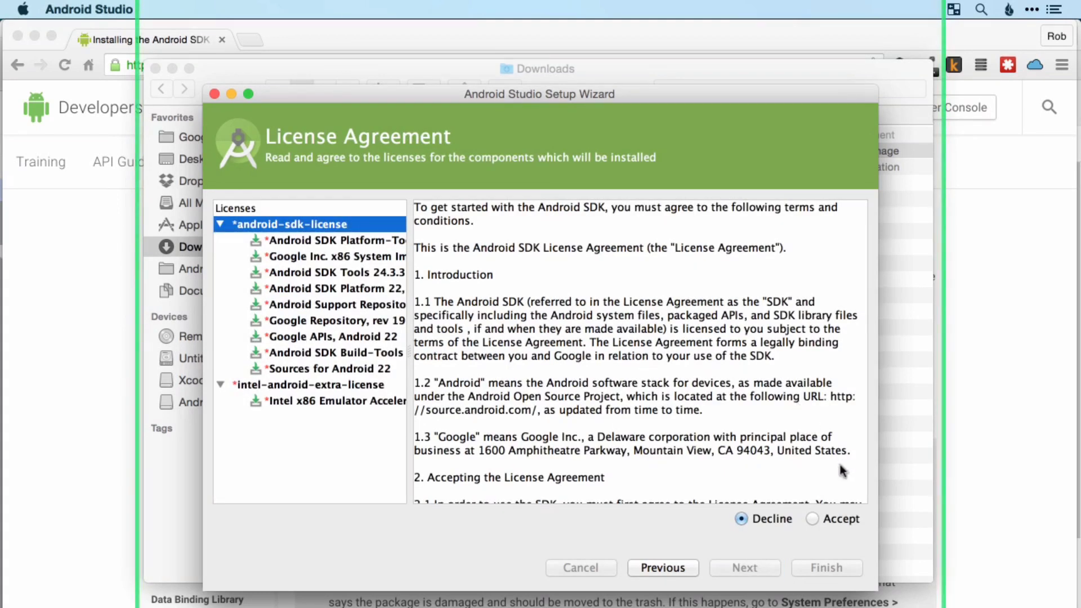
# Accept the android-sdk-license and the intel-android-extra-license, and start downloading the SDK components
pyautogui.click(824, 519)
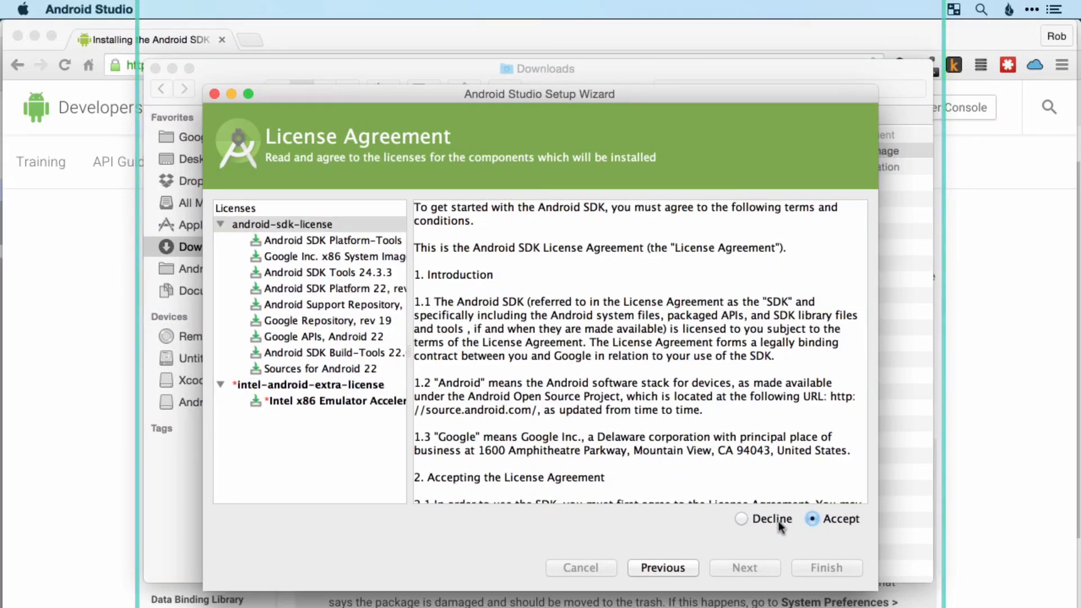
pyautogui.click(337, 385)
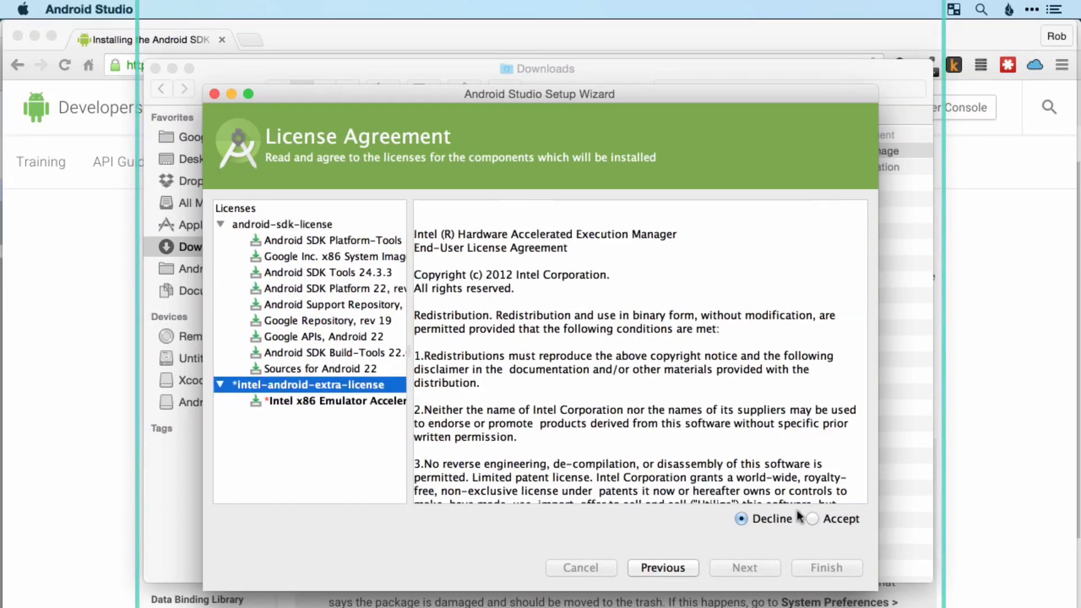
pyautogui.click(817, 521)
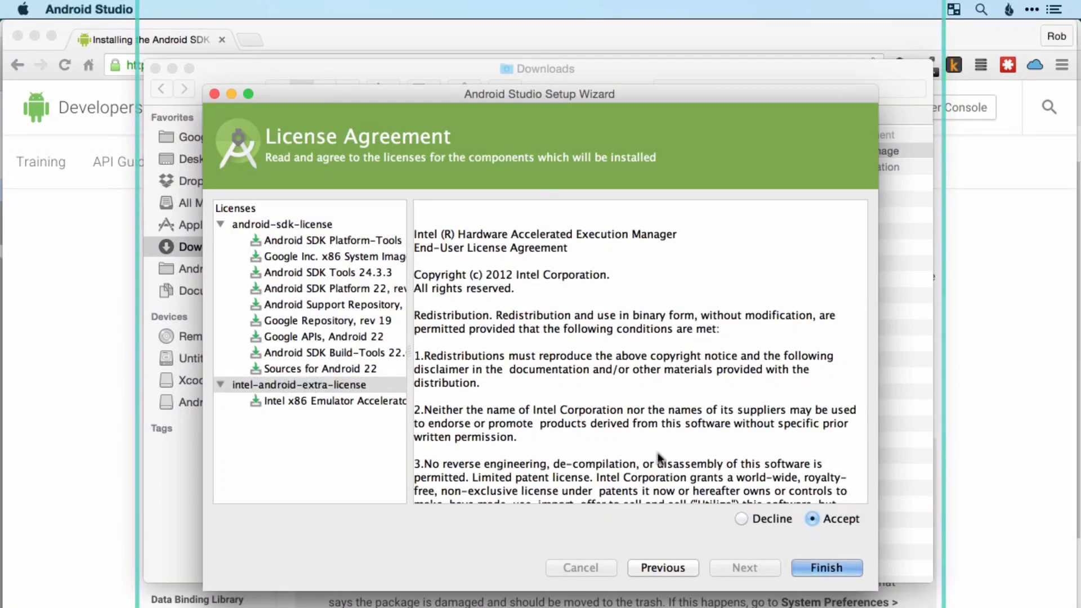
pyautogui.click(833, 567)
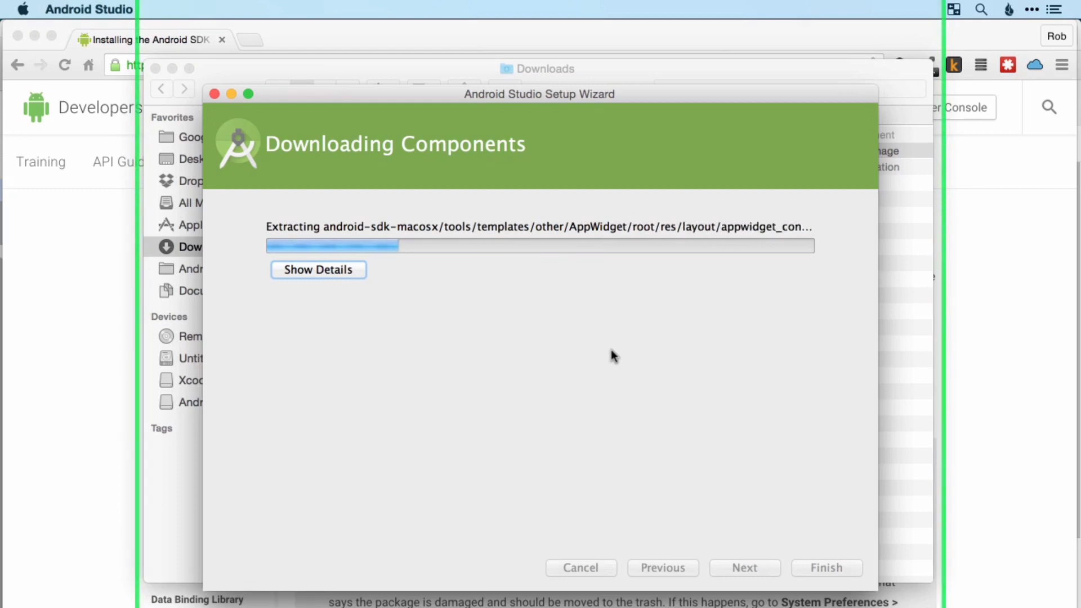
# Switch to Chrome, open support.apple.com/kb/DL1572 for Java for OS X 2014-001 in a new tab, and strip the locale parameter from its address
pyautogui.click(117, 43)
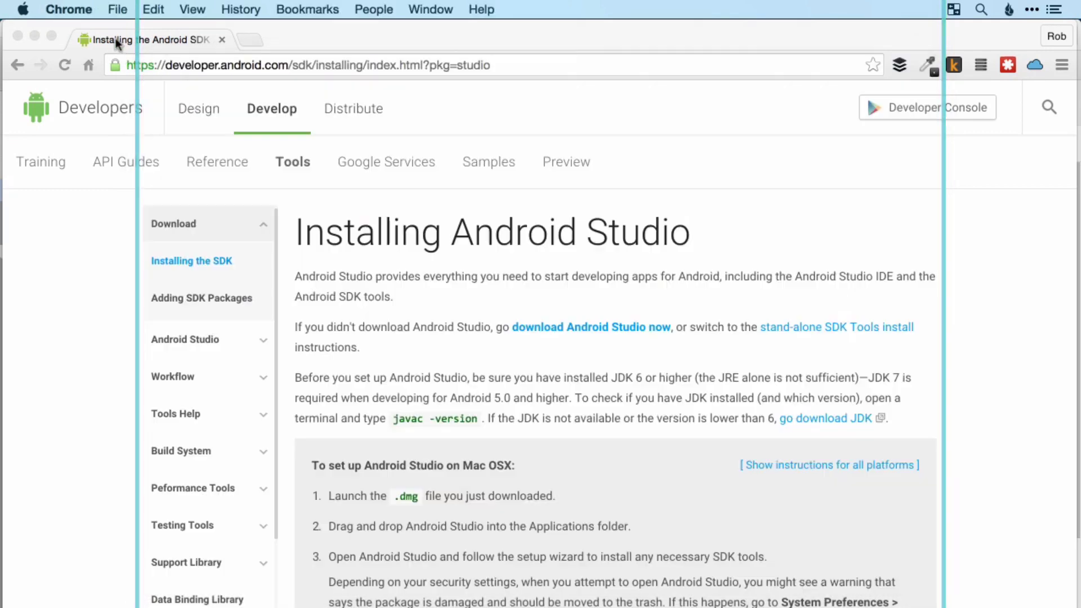
pyautogui.click(254, 37)
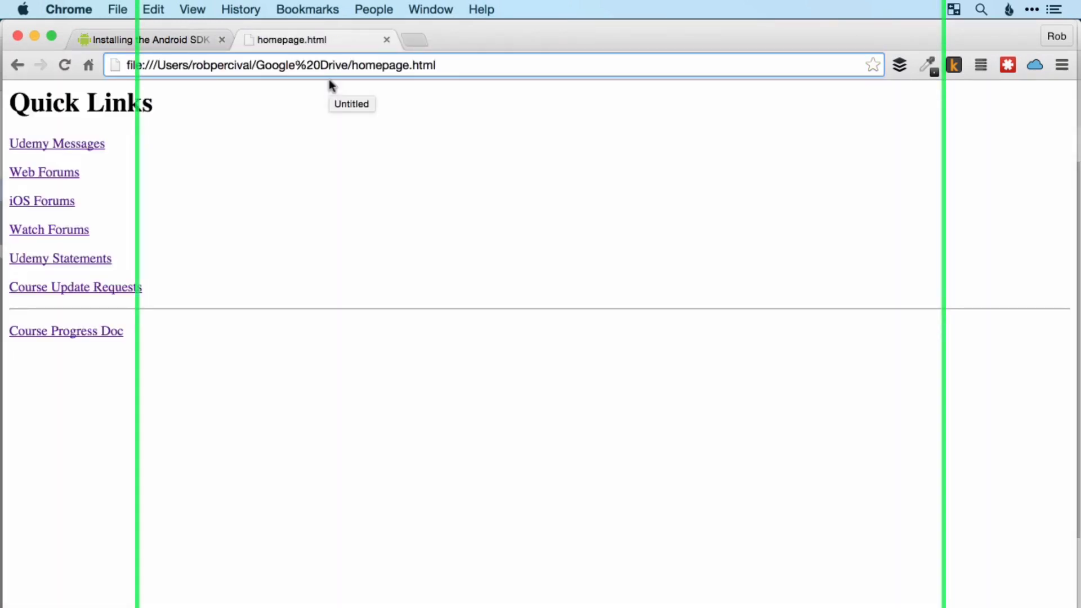
pyautogui.press('super+l')
pyautogui.press('BackSpace')
pyautogui.write('suppo')
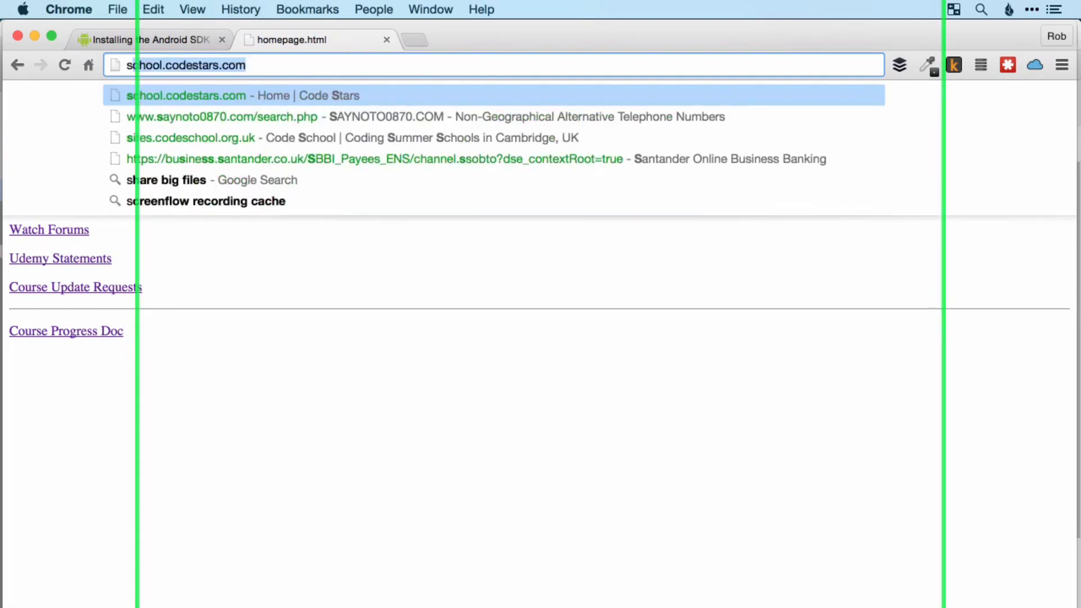
pyautogui.press('Down')
pyautogui.press('Down')
pyautogui.press('Down')
pyautogui.press('Down')
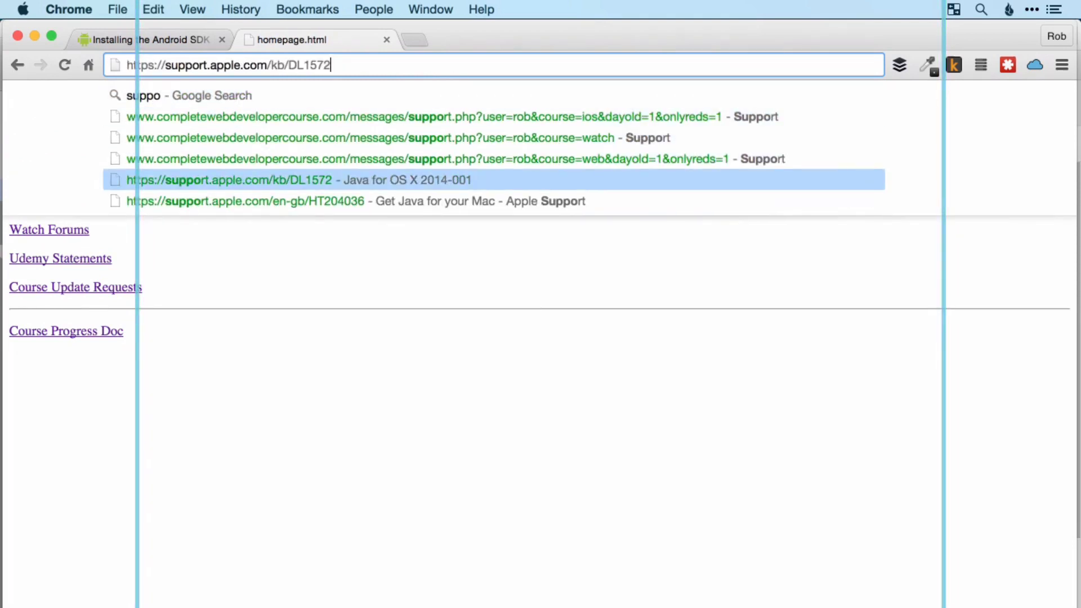
pyautogui.press('Return')
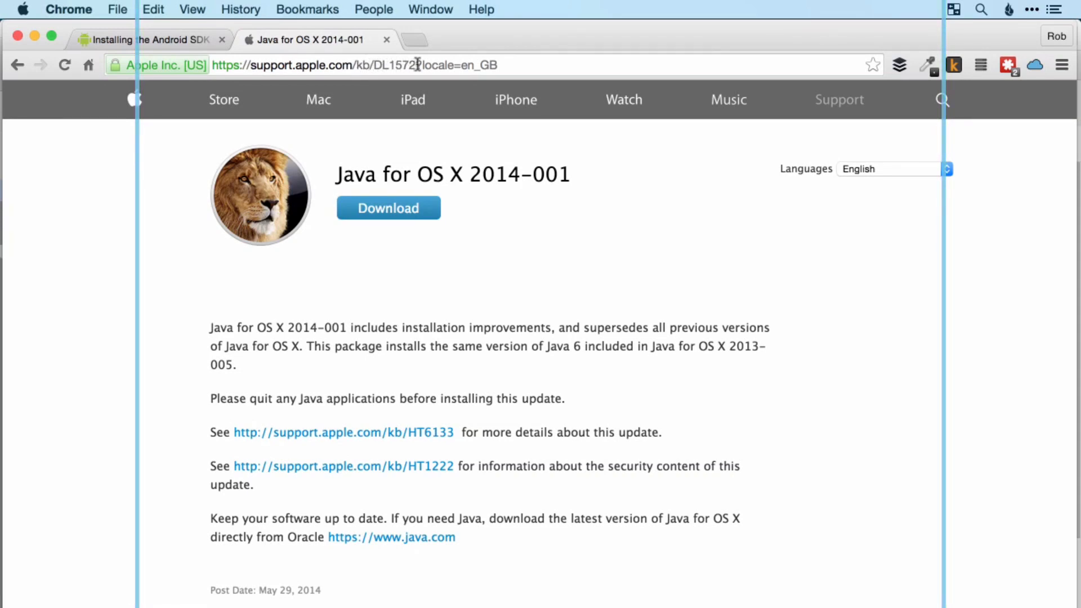
pyautogui.moveTo(417, 64); pyautogui.dragTo(530, 73)
pyautogui.press('BackSpace')
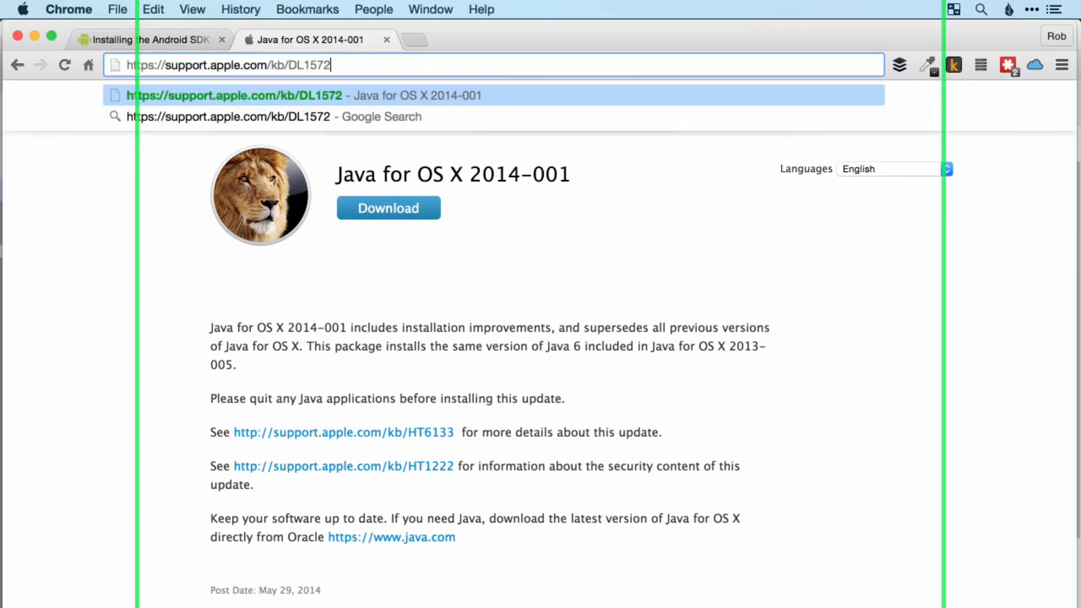
# Switch to Android Studio and authorize the HAXM installation by entering the account password
pyautogui.click(488, 241)
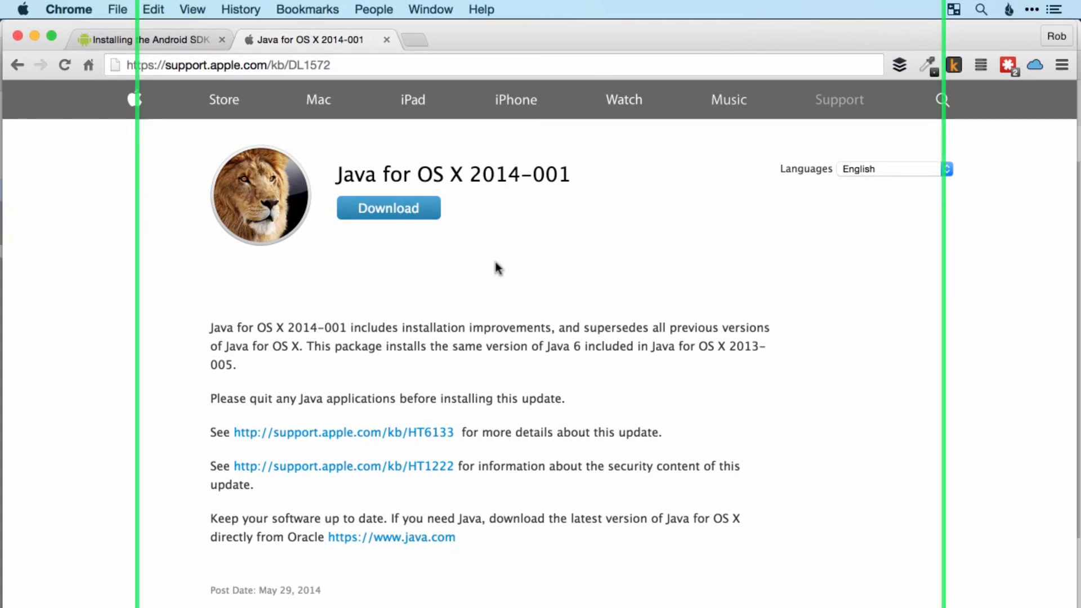
pyautogui.press('super+Tab')
pyautogui.press('super+Tab')
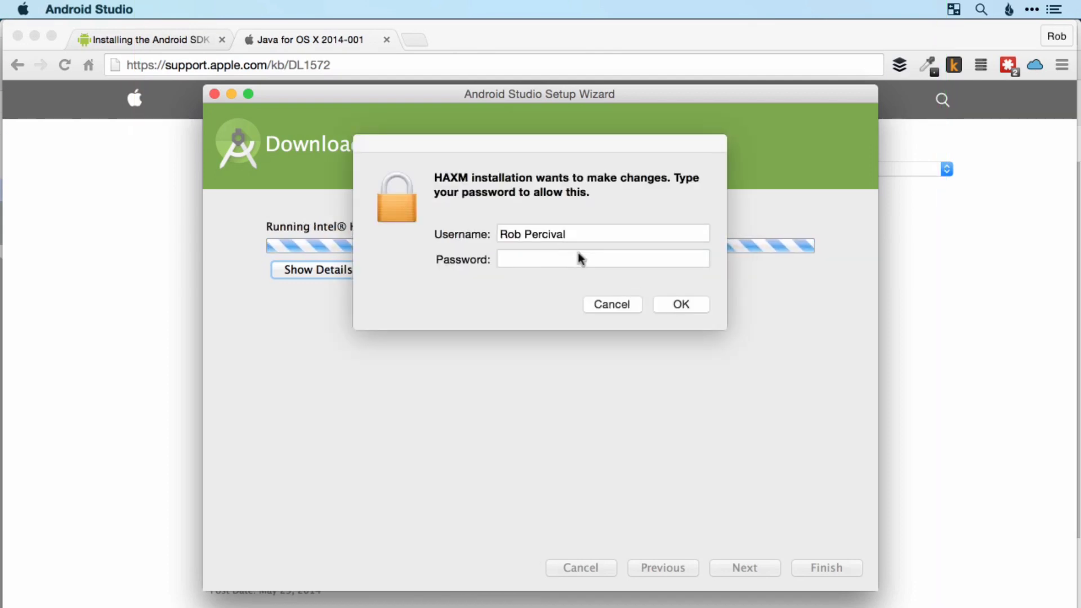
pyautogui.click(651, 261)
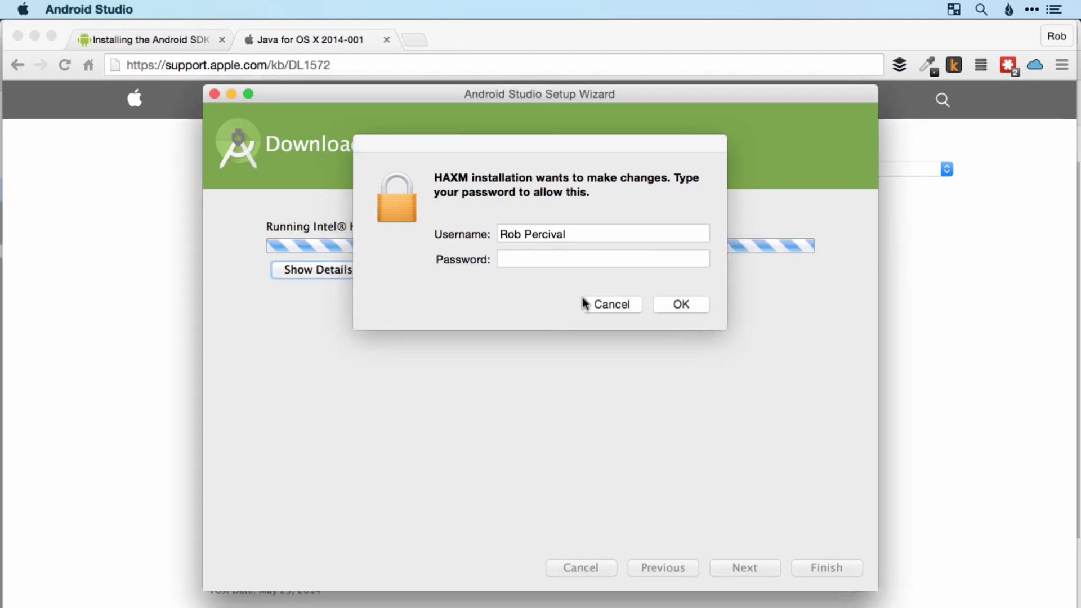
pyautogui.click(570, 259)
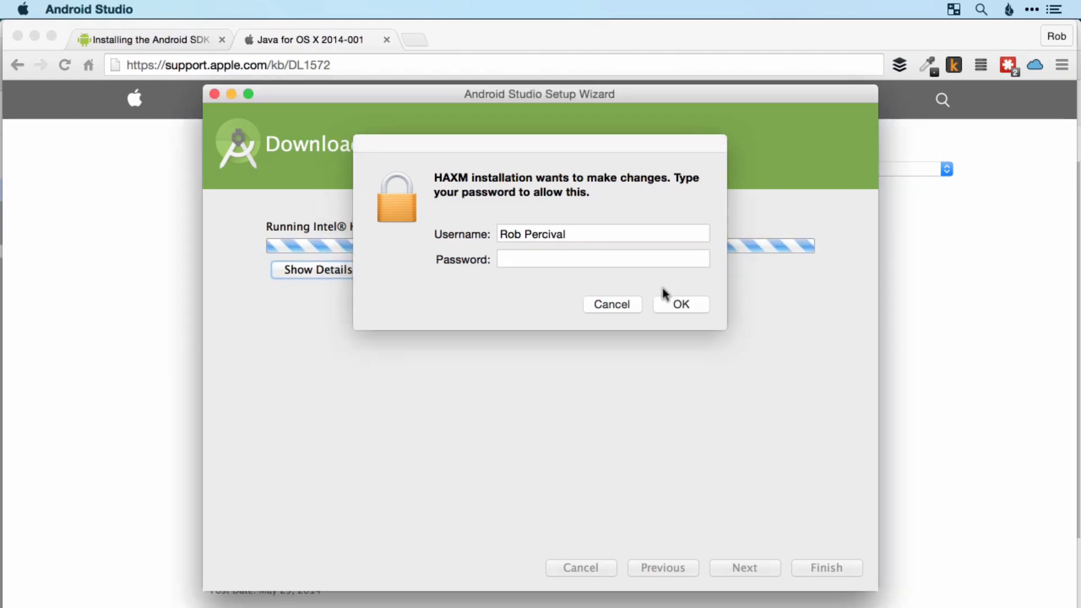
pyautogui.click(587, 259)
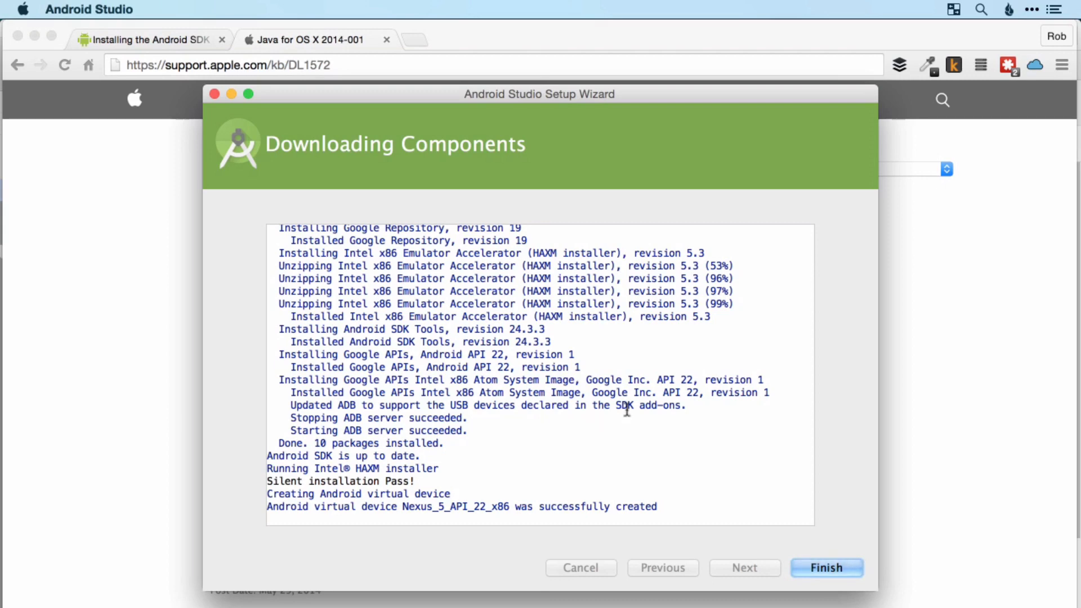
# Review the component installation log and finish the Android Studio setup wizard
pyautogui.scroll(10, 625, 405)
pyautogui.scroll(-10, 608, 397)
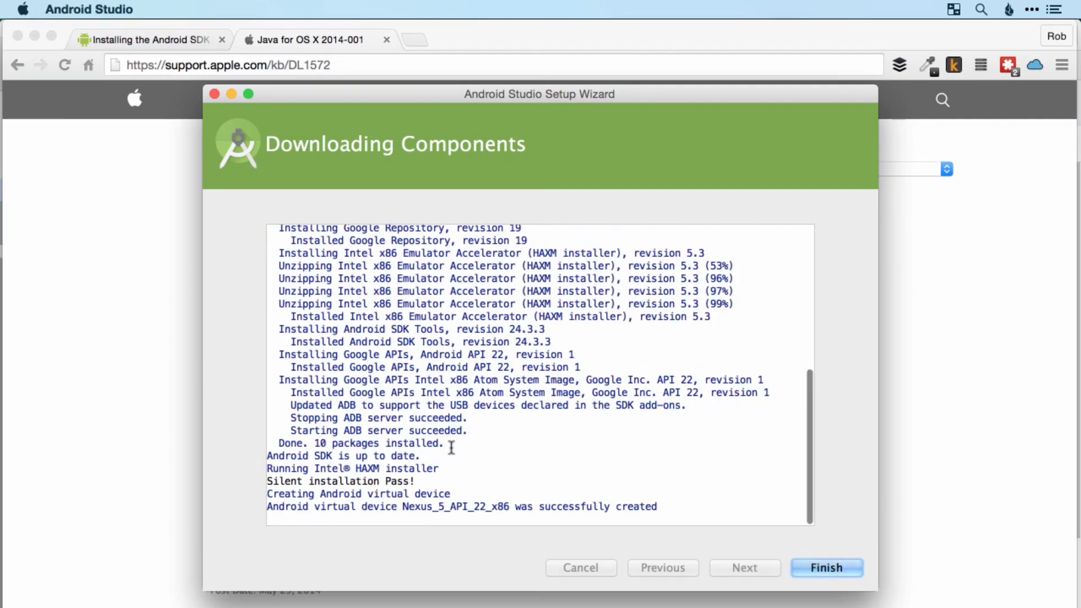
pyautogui.click(826, 568)
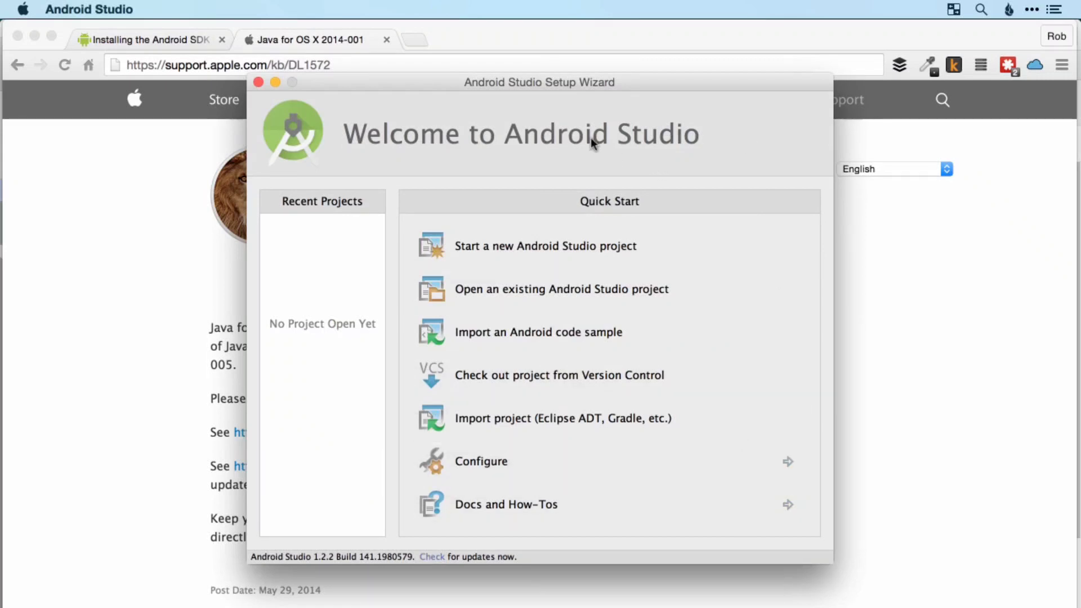
# Start a new Android Studio project from the welcome screen
pyautogui.click(555, 251)
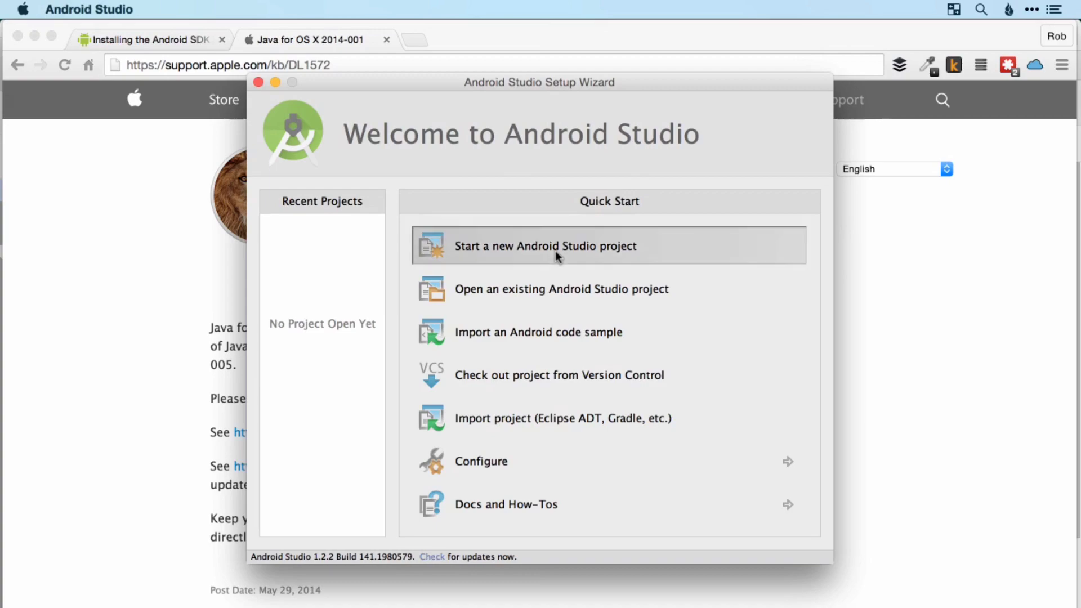